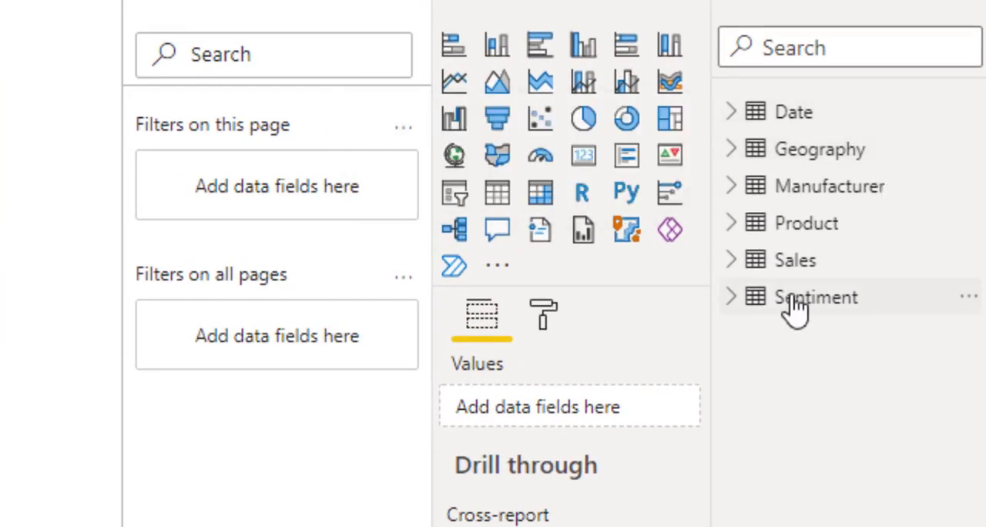
Step: Build a table visual from Geography's District and Sales' Revenue fields, and enlarge it in focus mode
mouse_move(797, 307)
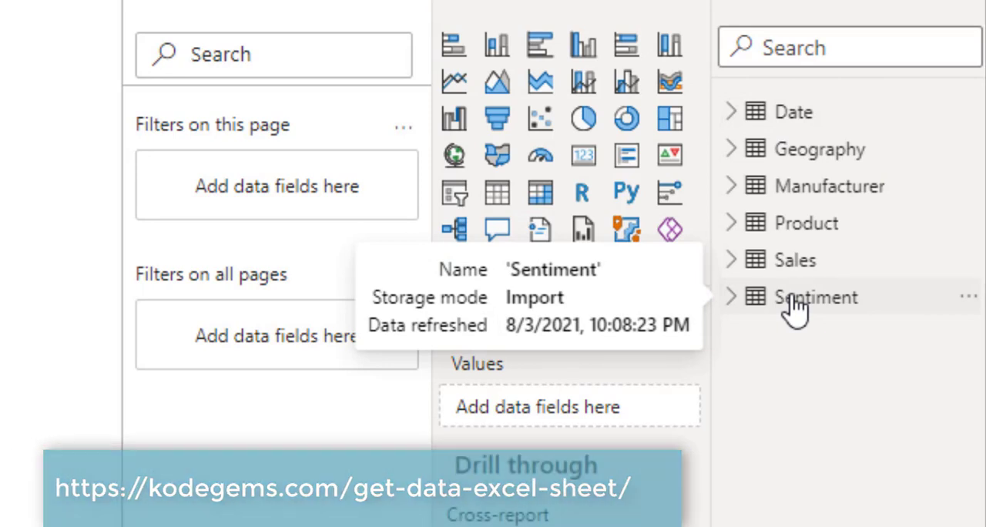
mouse_move(790, 239)
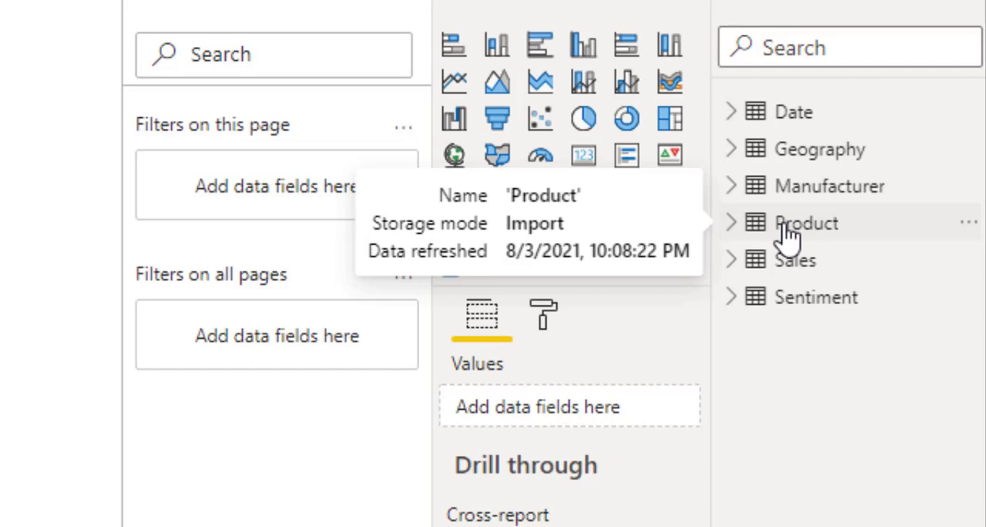
click(730, 148)
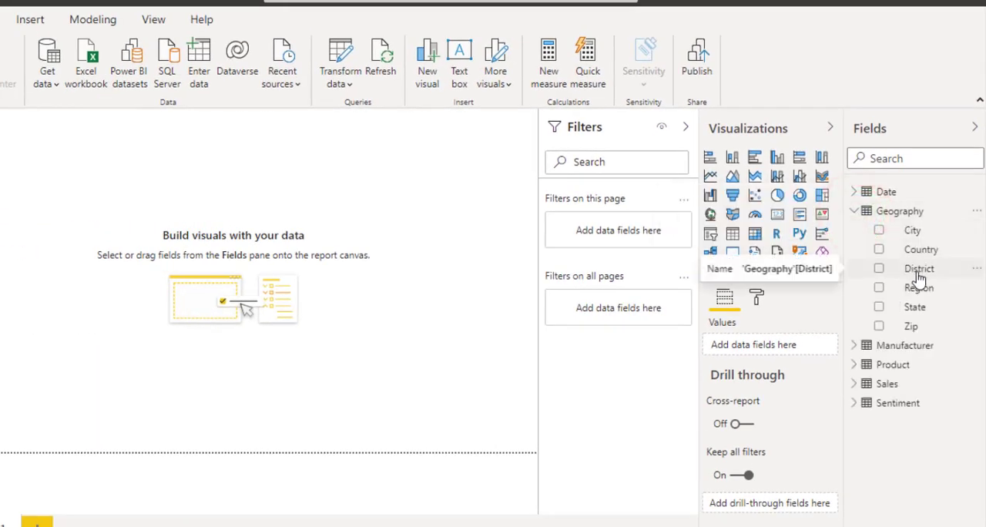
drag(917, 269, 279, 253)
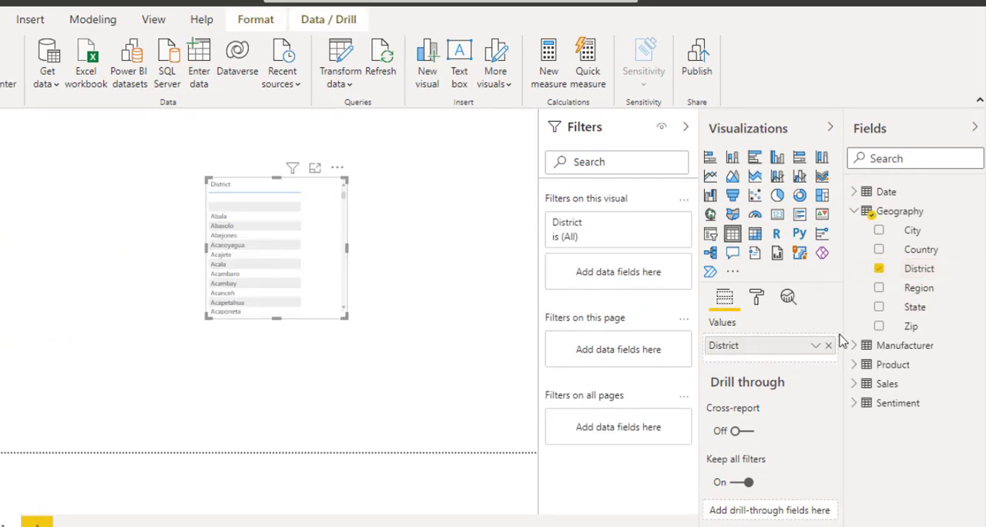
click(859, 384)
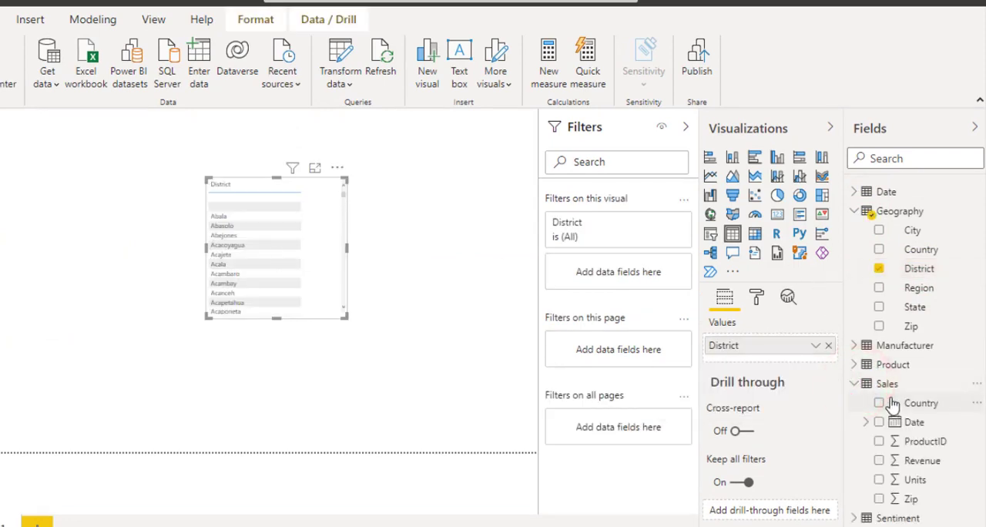
drag(923, 460, 306, 266)
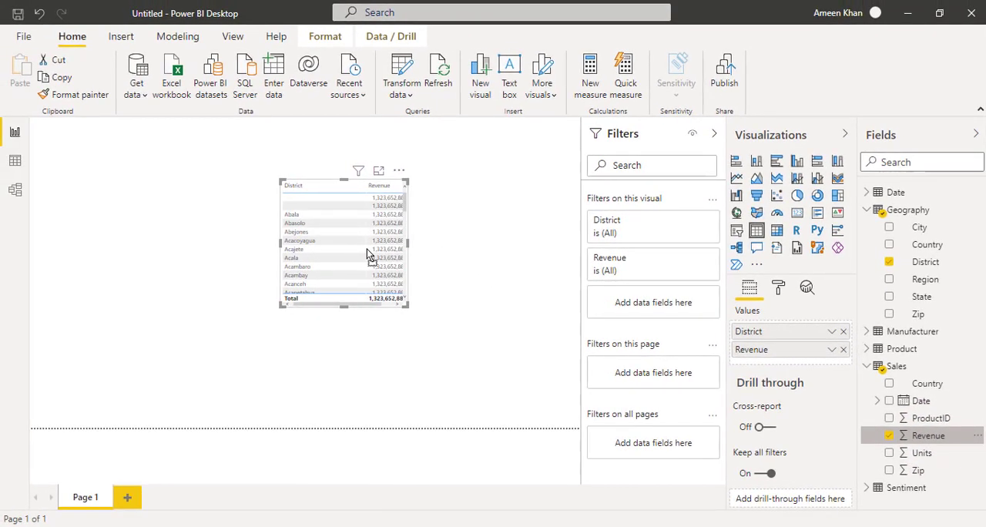
click(378, 170)
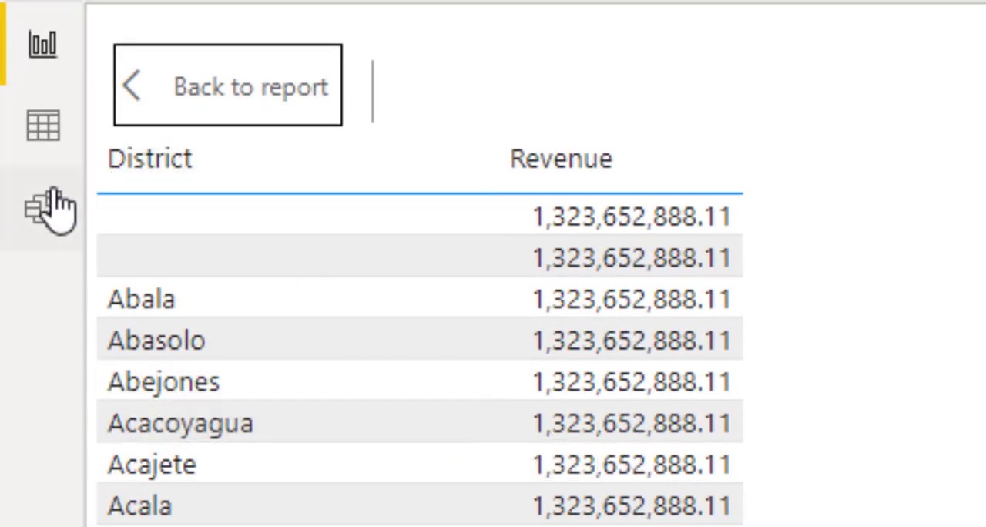
Step: Examine the model diagram for relationships between Manufacturer, Sentiment, Product, Sales and Geography
click(42, 206)
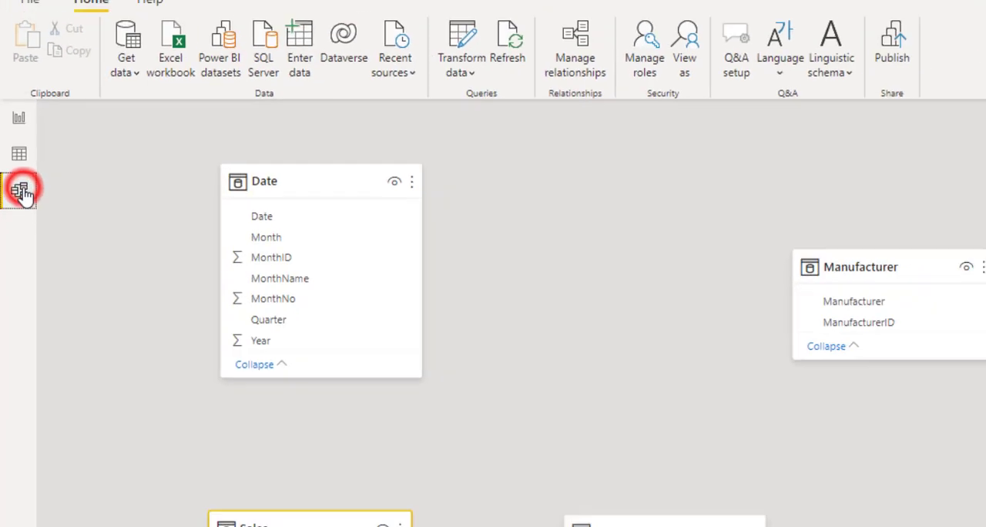
scroll(388, 337, down, 3)
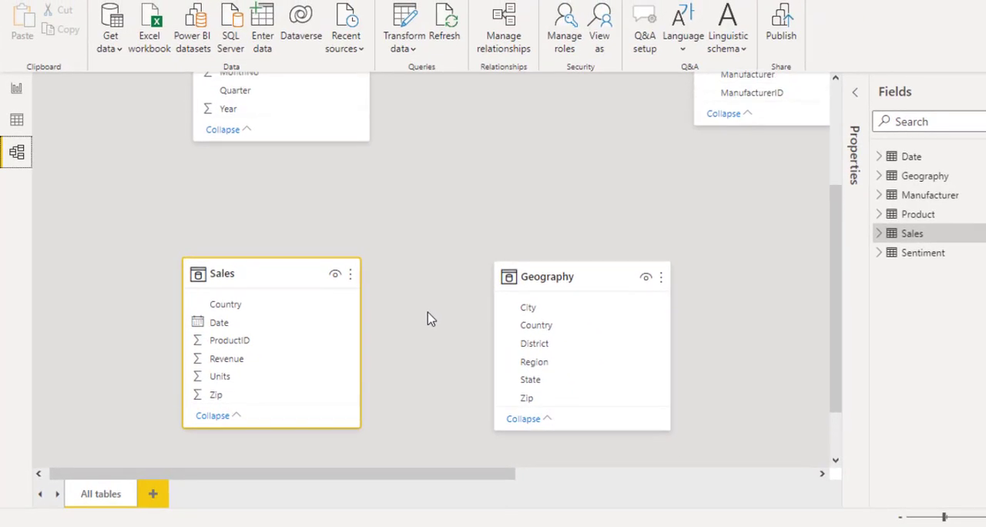
scroll(584, 245, up, 3)
drag(502, 474, 741, 472)
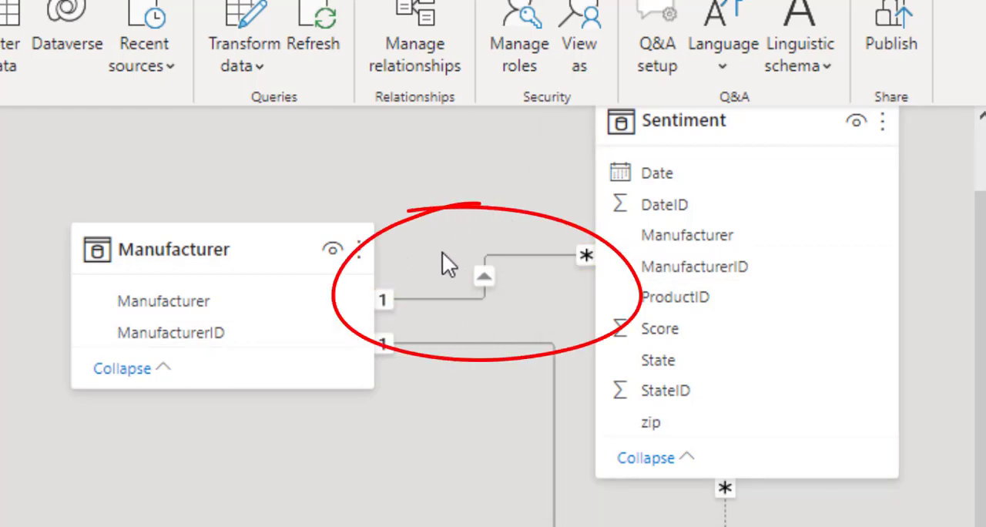
click(388, 301)
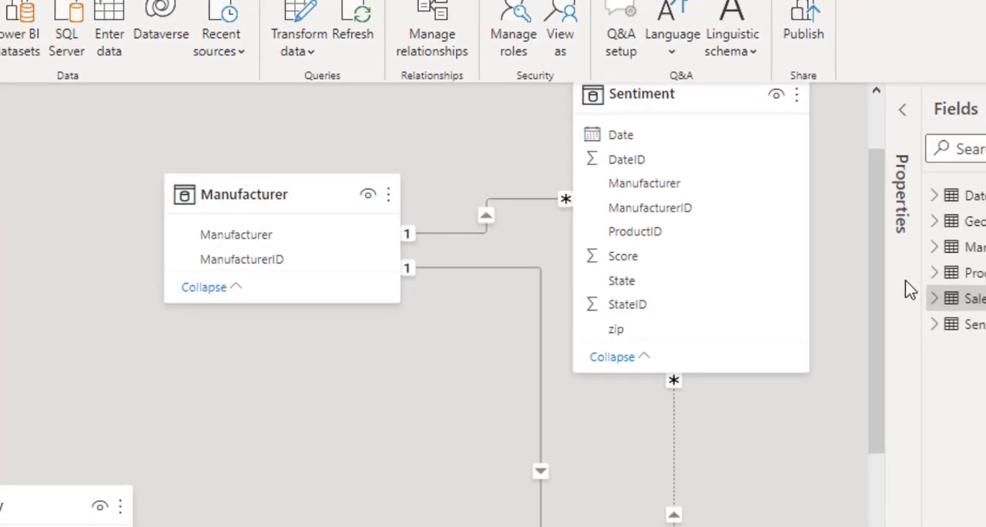
drag(825, 240, 830, 344)
drag(784, 313, 748, 306)
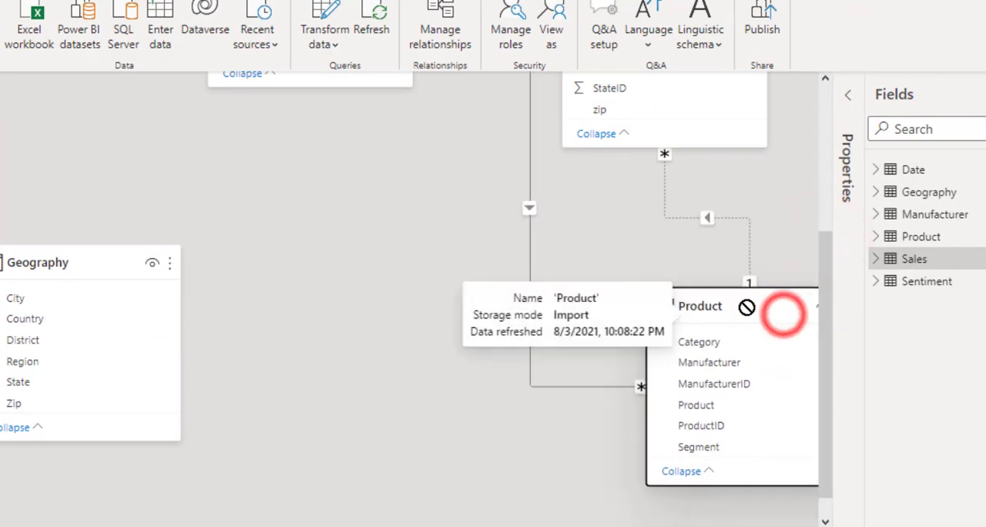
drag(826, 333, 817, 271)
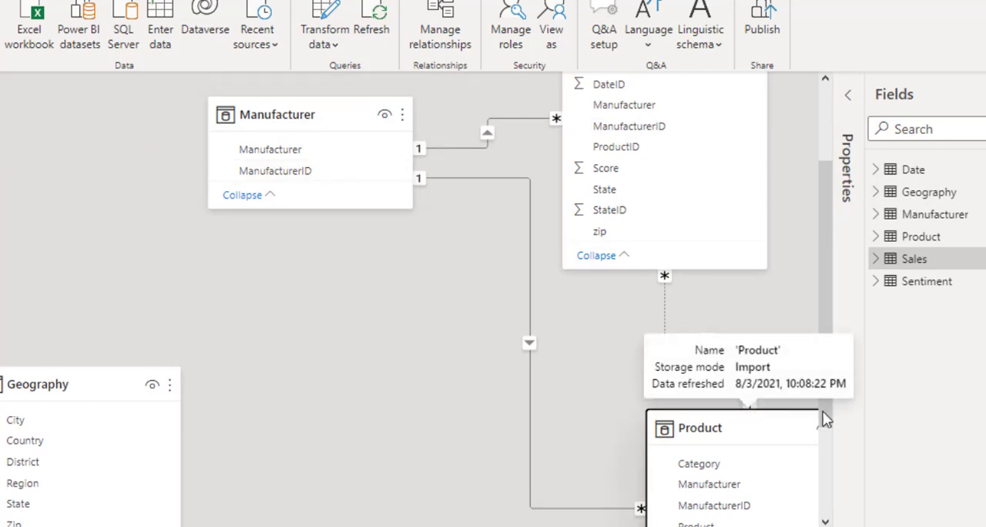
drag(825, 414, 829, 466)
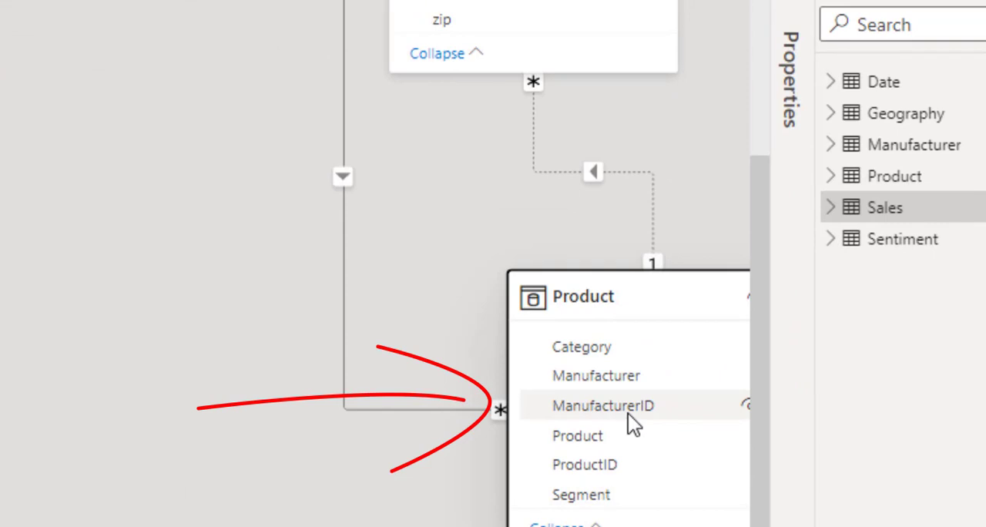
drag(758, 442, 759, 407)
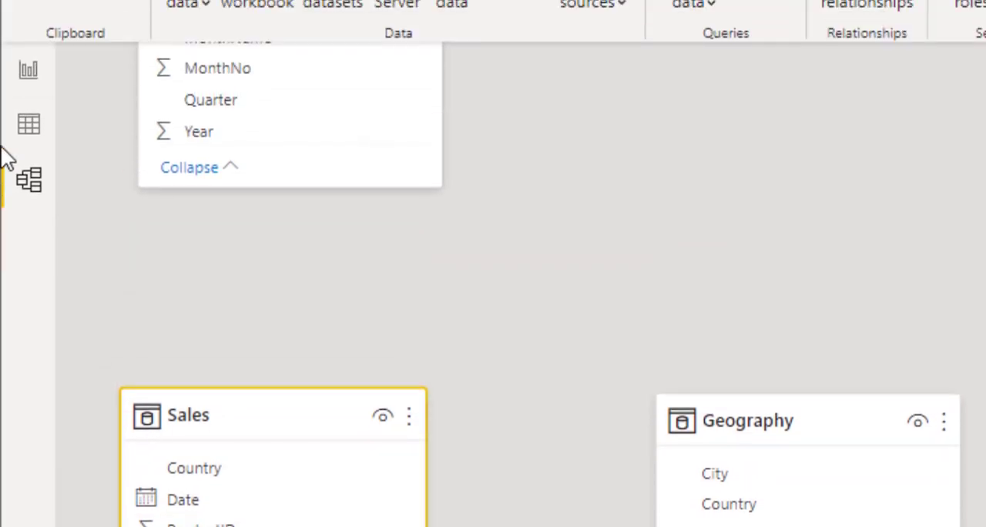
Step: Show the Geography table's data and add a calculated column named CountryZip to it
click(37, 123)
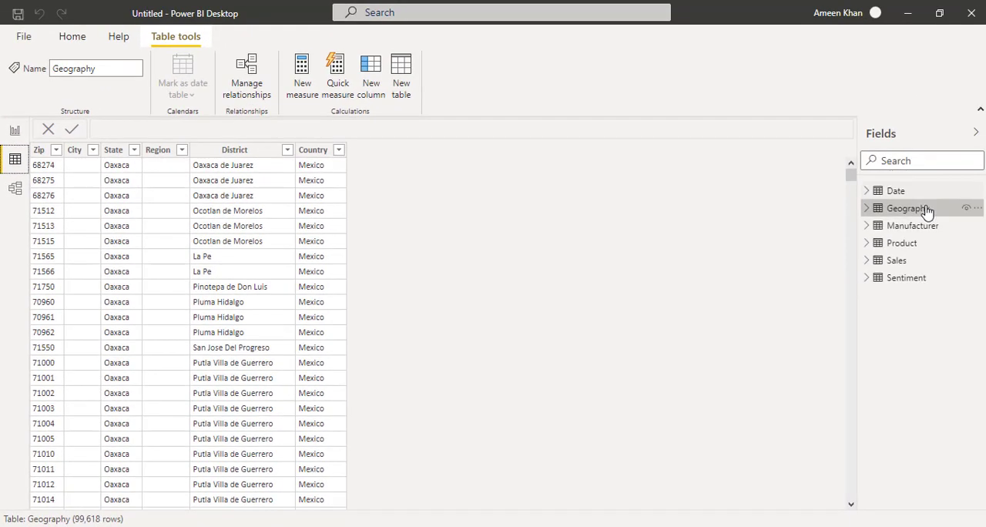
click(929, 216)
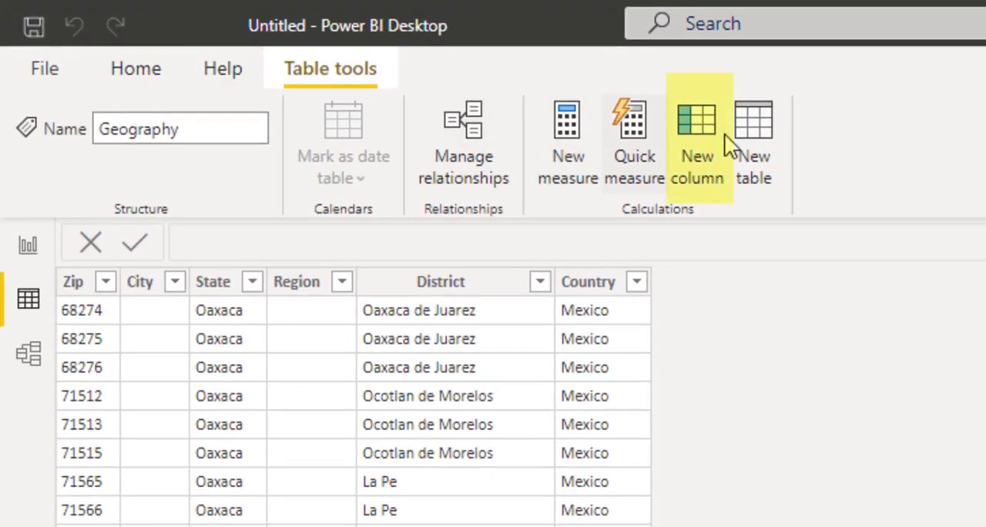
click(699, 143)
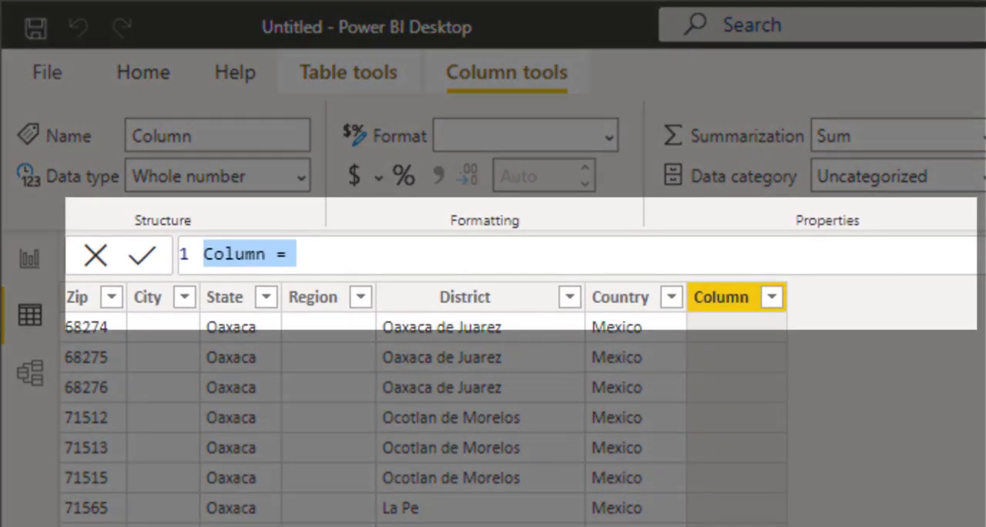
click(281, 260)
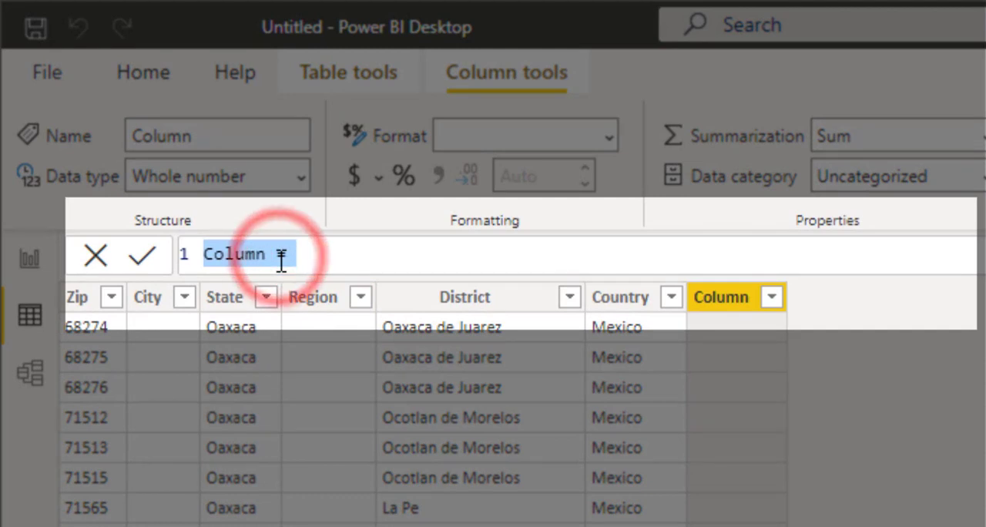
key(Home)
key(ctrl+shift+Right)
text(Country)
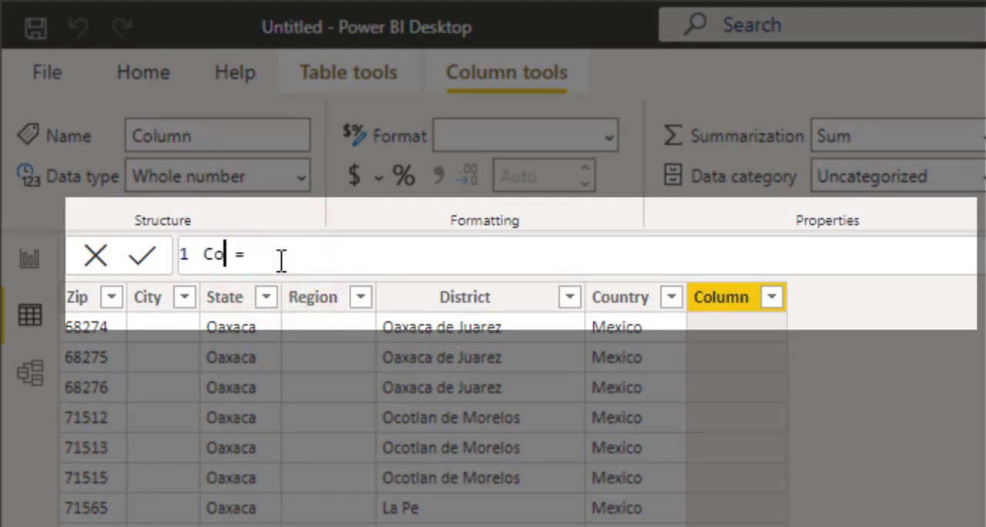
text(Zip)
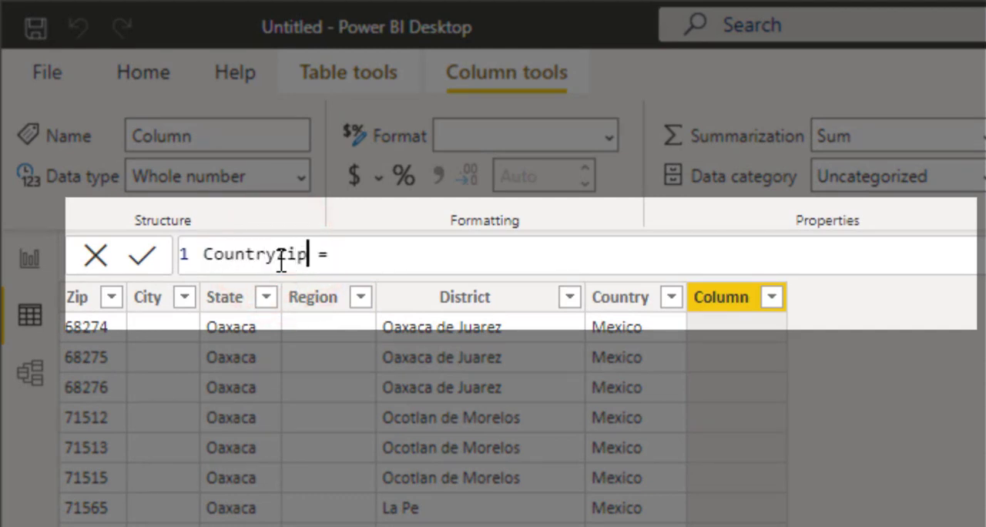
Step: Define Geography's CountryZip column with the formula Geography[Country] &","& Geography[Zip]
key(End)
text(count)
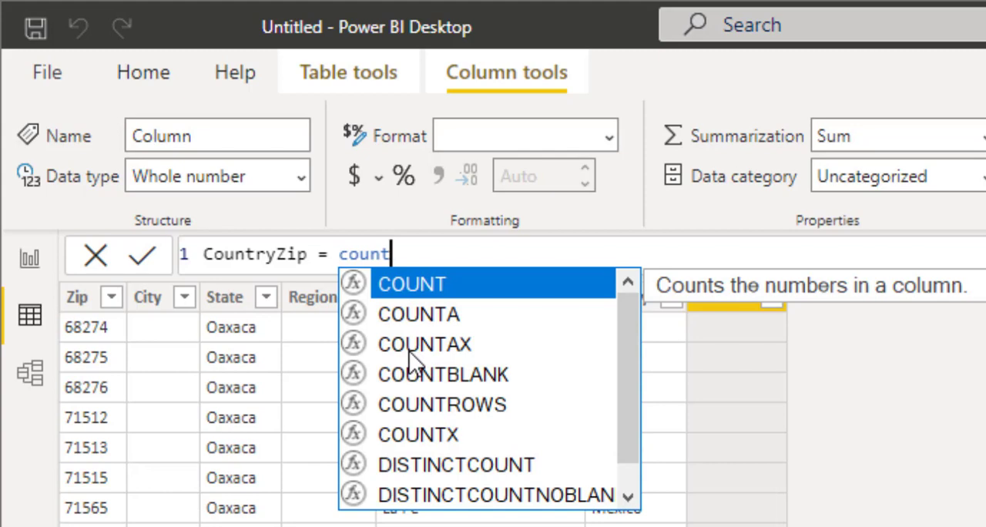
text(ry)
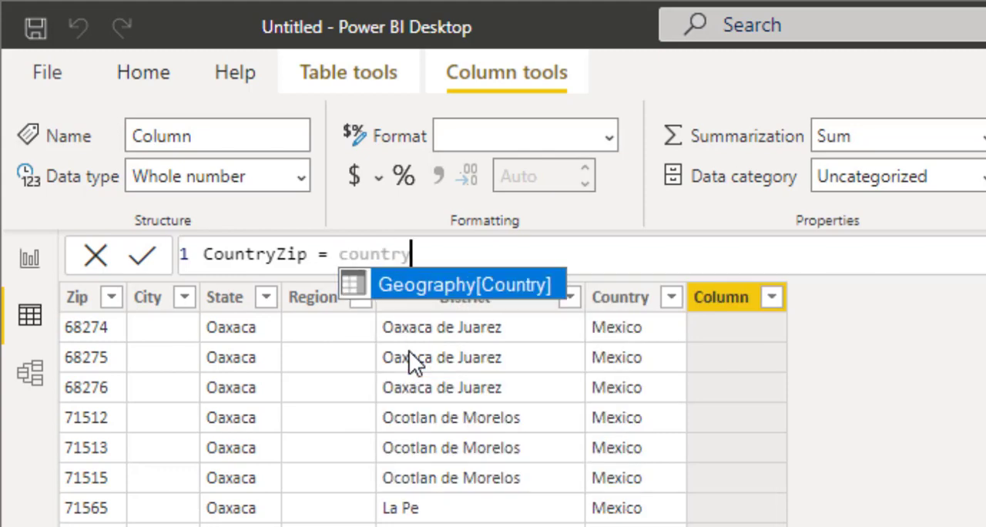
click(393, 286)
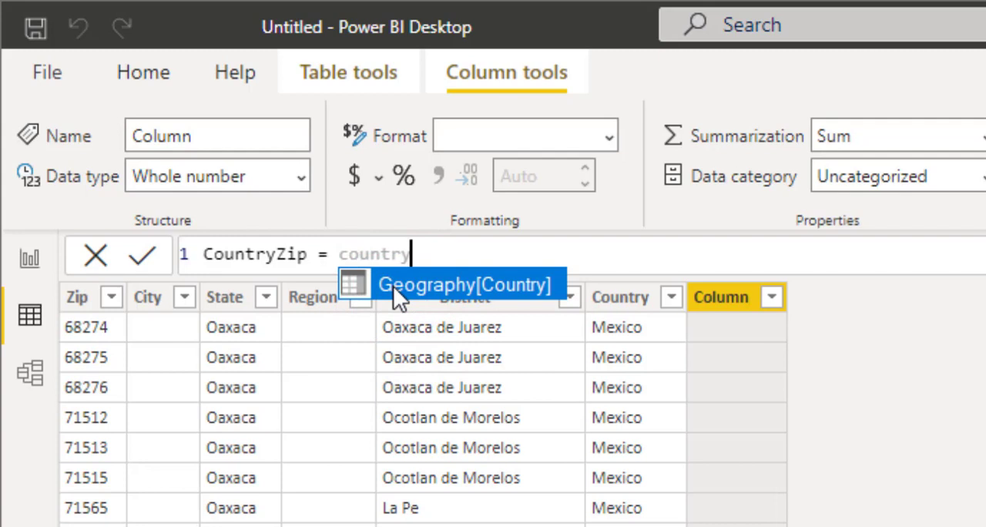
click(416, 285)
text(&"")
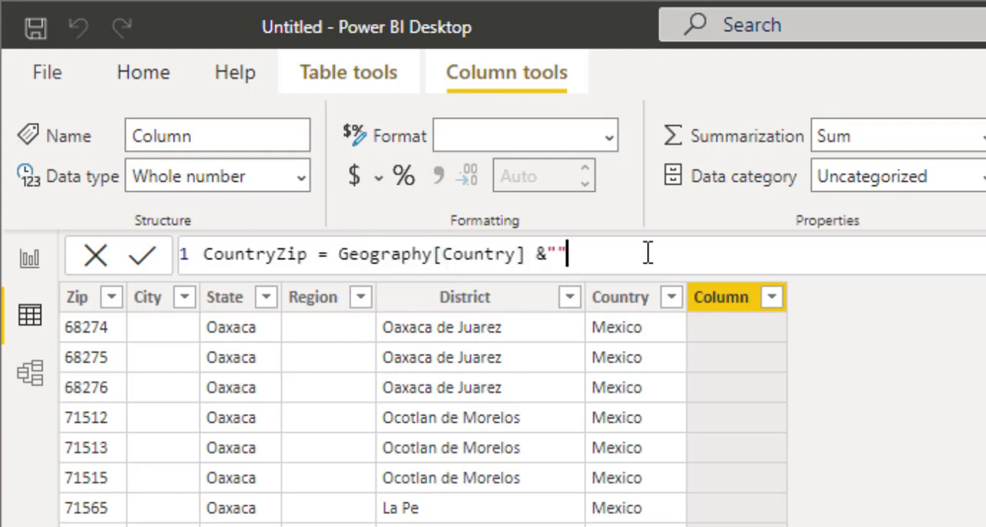
key(Left)
text(,)
key(Right)
text(&)
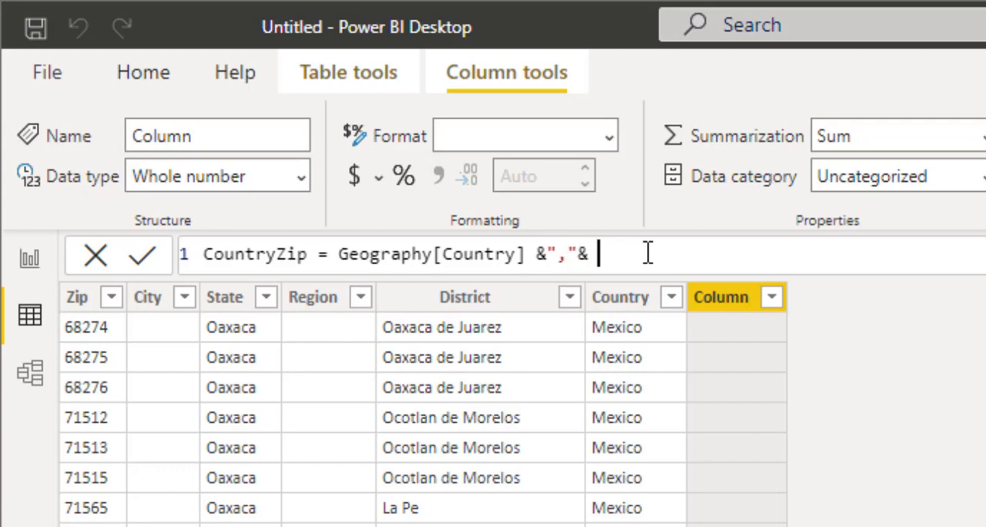
text( zip)
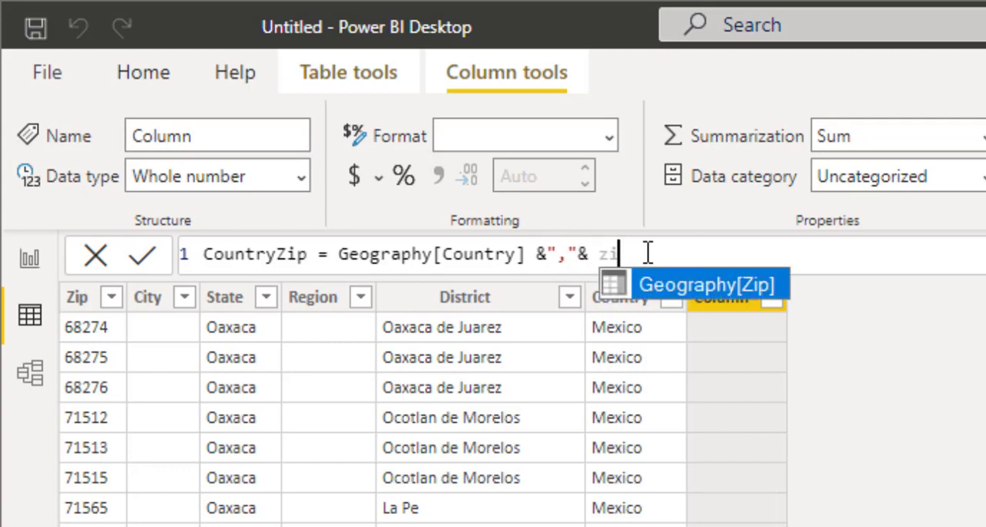
click(695, 289)
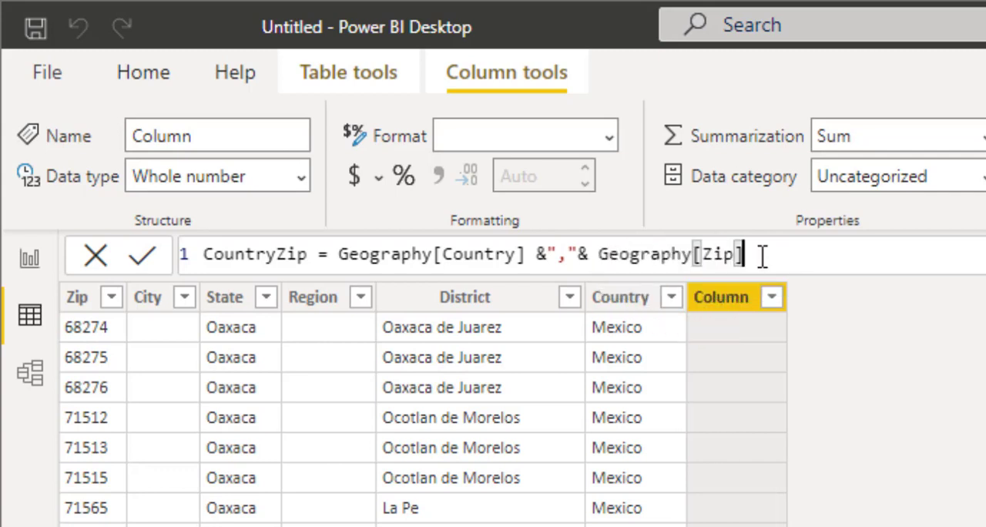
key(Return)
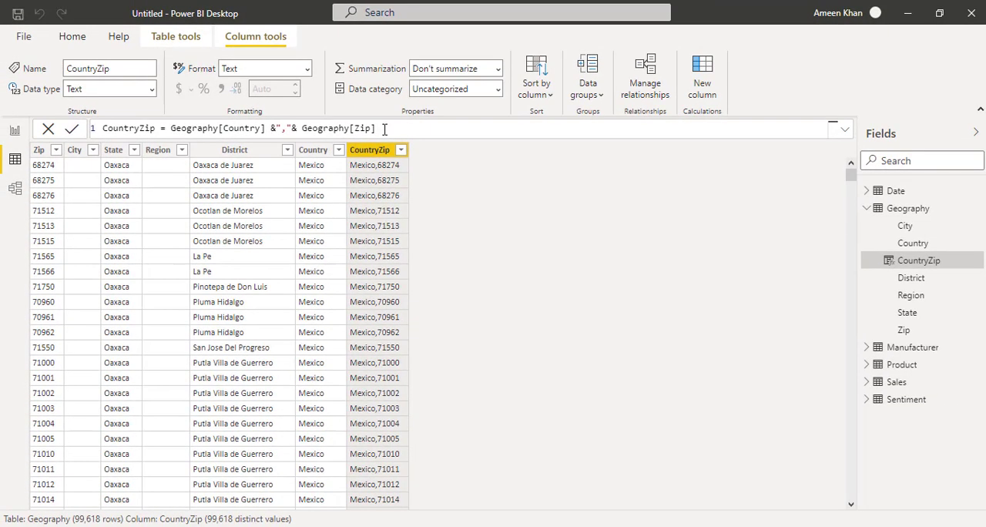
Step: Add a calculated column named CountryZip to the Sales table
click(878, 209)
click(894, 262)
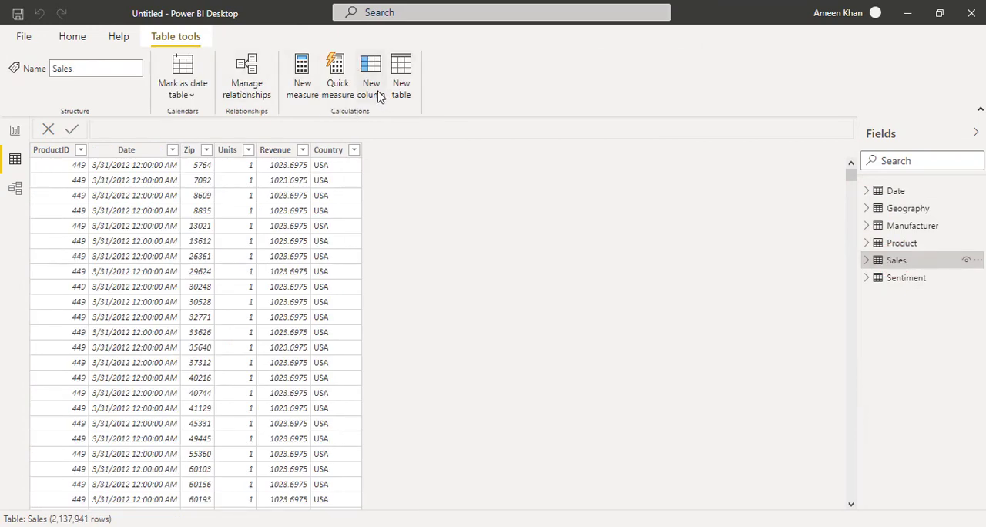
click(379, 94)
text(Co)
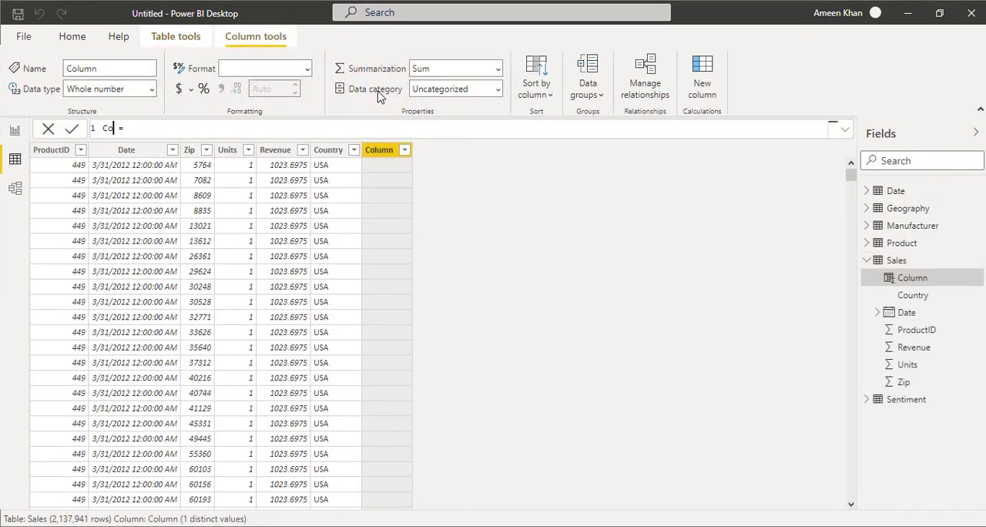
text(untryZip)
Step: Define the Sales table's new column with the formula CountryZip = Sales[Country] &","& Sales[Zip]
key(End)
text(countr)
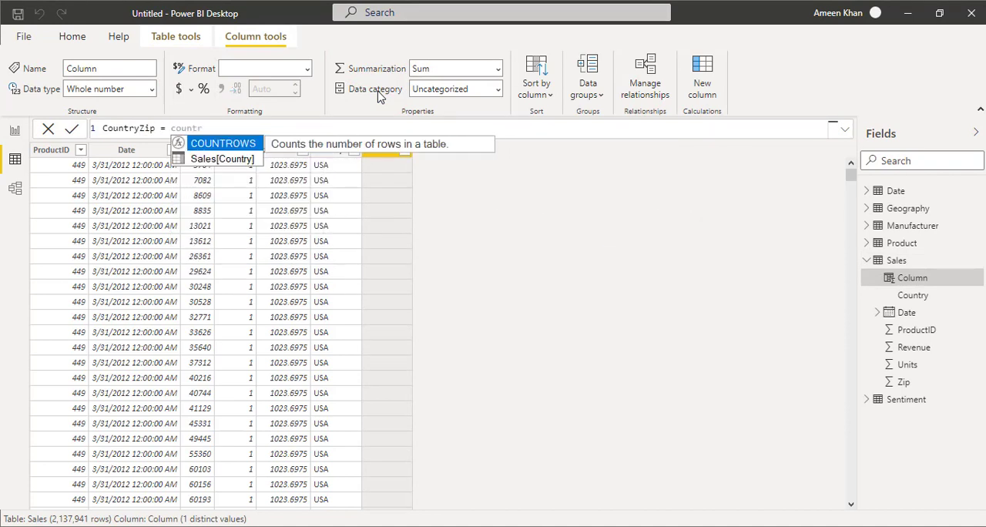
key(Down)
key(Tab)
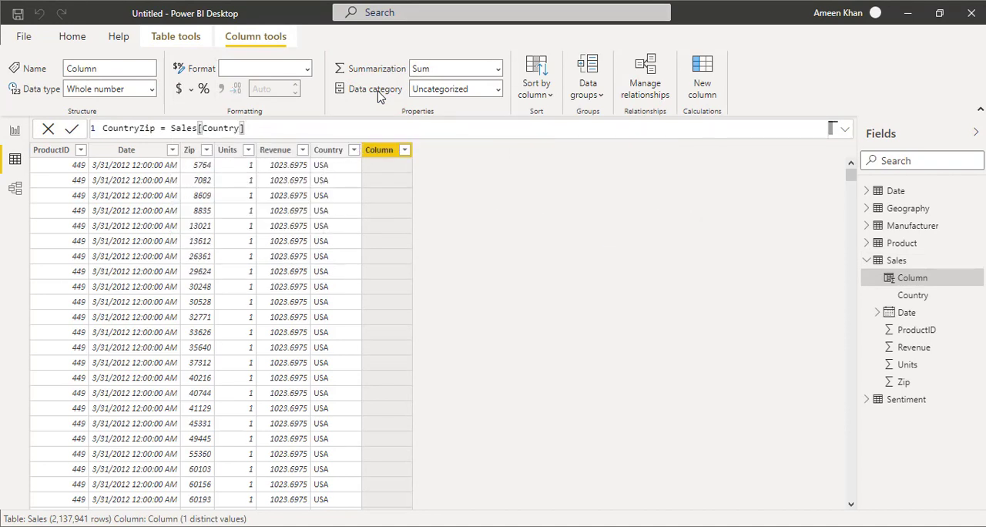
text(&","& zip)
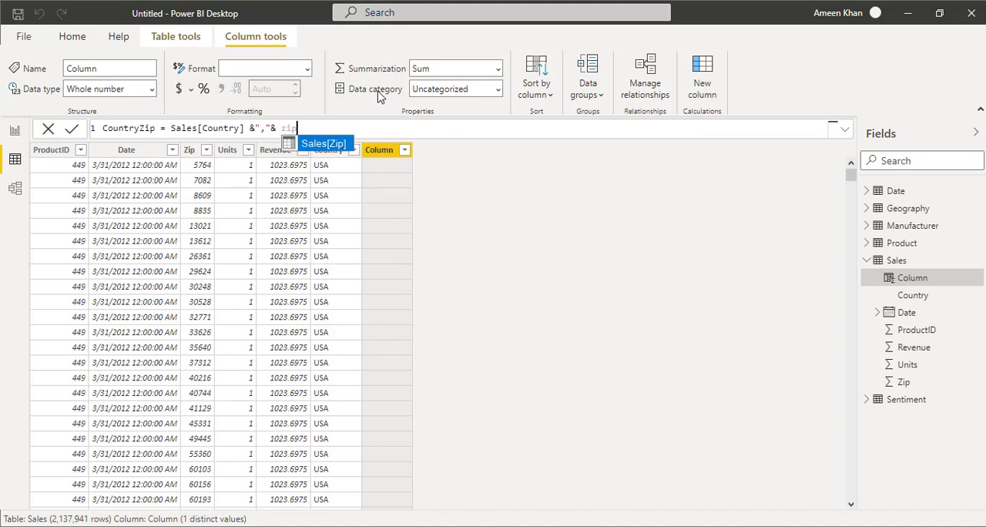
key(Tab)
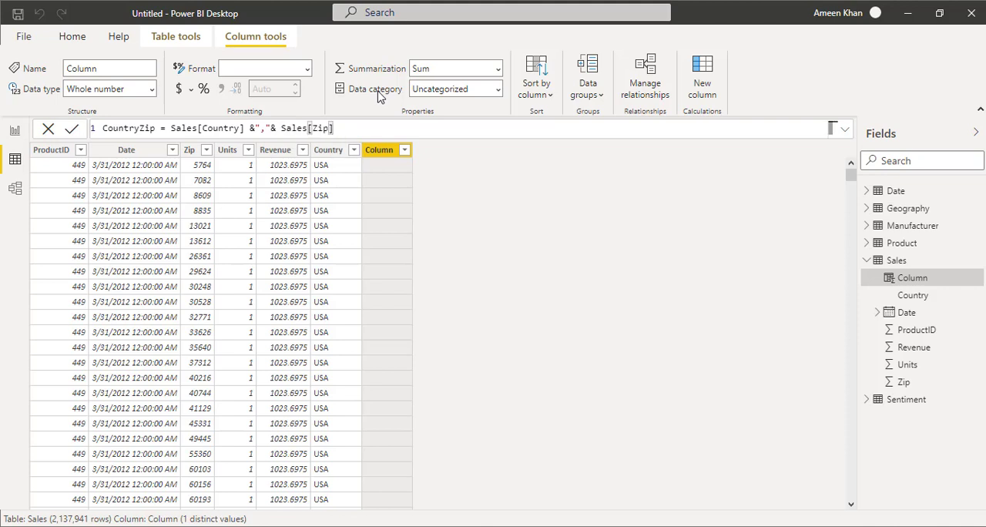
key(Return)
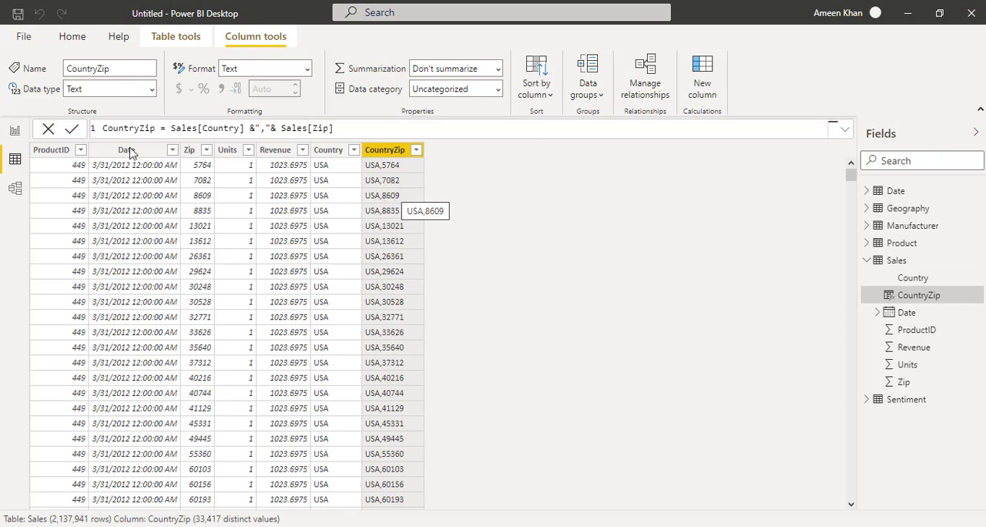
Step: Relate the Sales table to the Geography table in the model diagram through their CountryZip columns
click(14, 189)
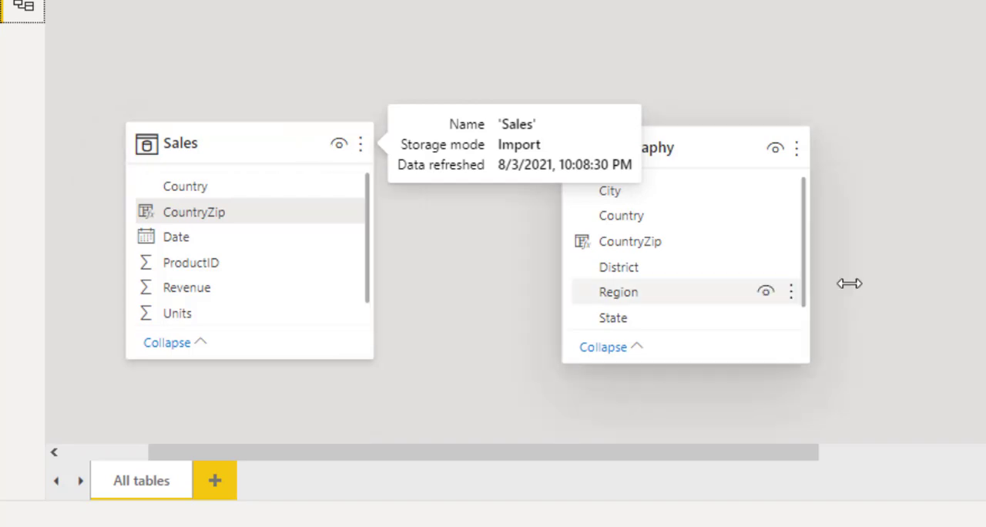
click(229, 212)
drag(229, 213, 629, 236)
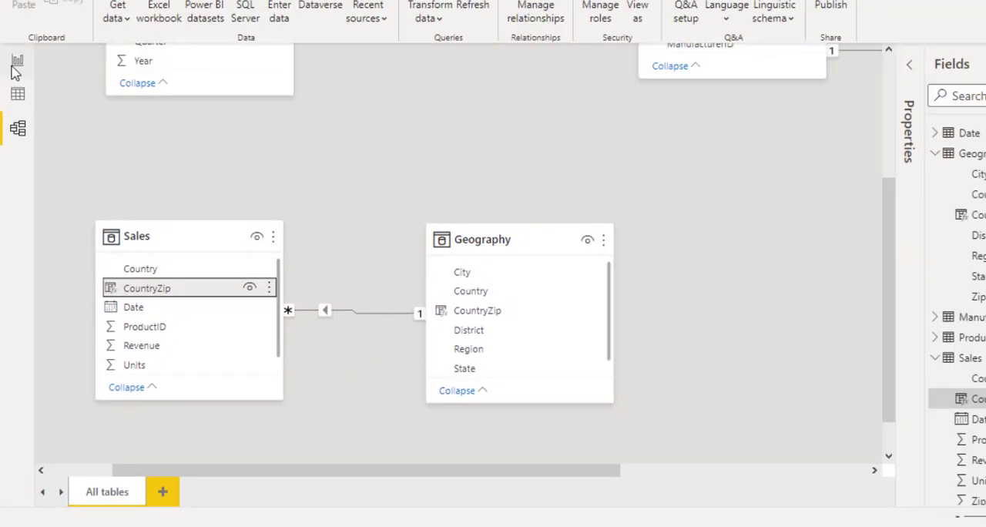
Step: Return to the report and hide the Geography table from the field list
click(14, 131)
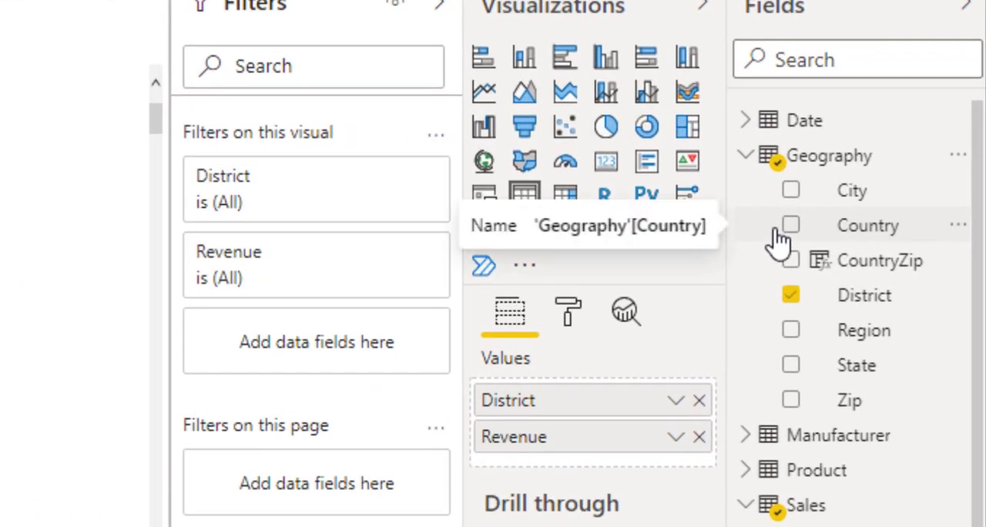
click(744, 159)
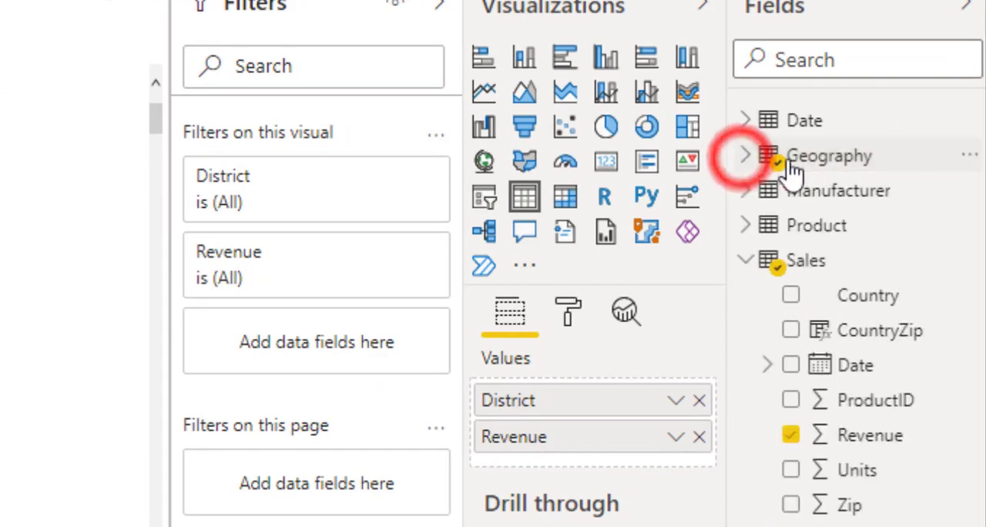
right_click(798, 164)
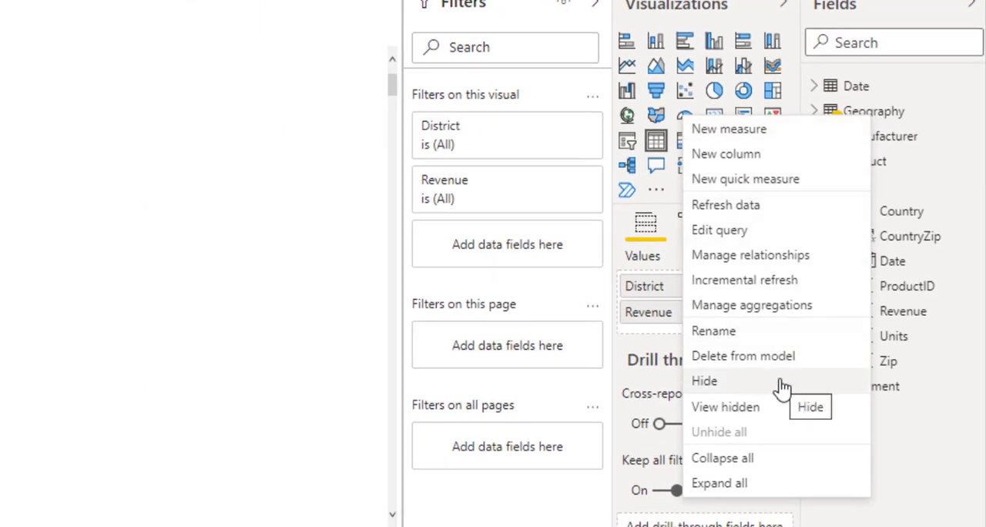
click(781, 385)
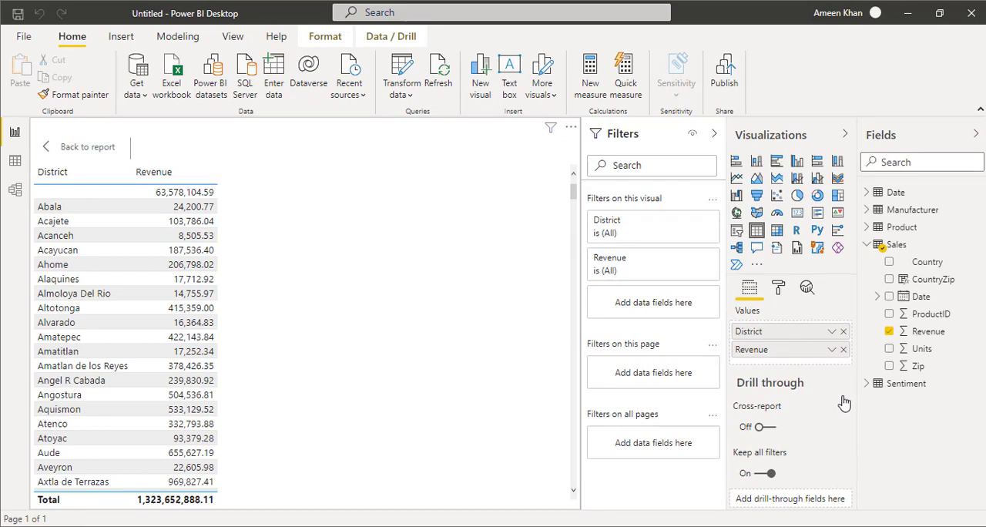
Step: Unhide the Geography table for report view from the model diagram
click(14, 189)
mouse_move(335, 243)
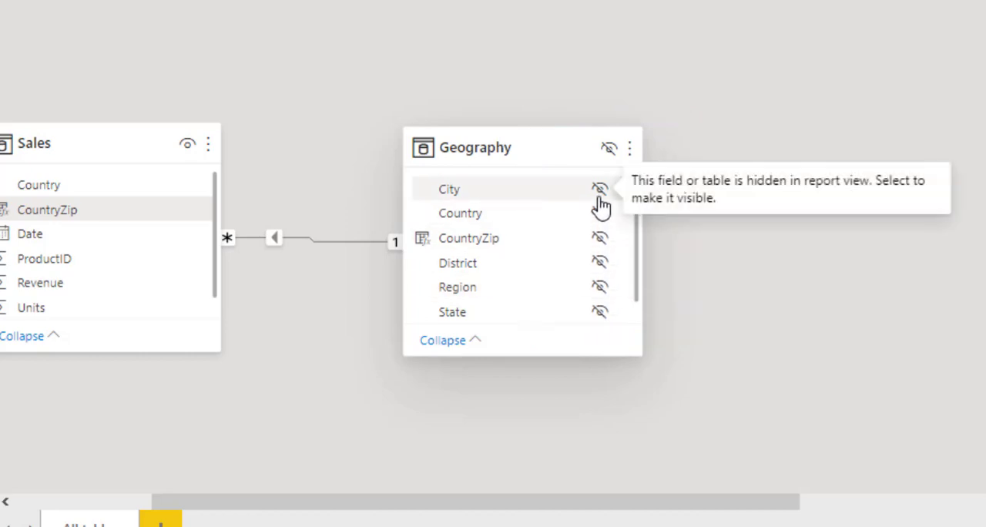
mouse_move(508, 176)
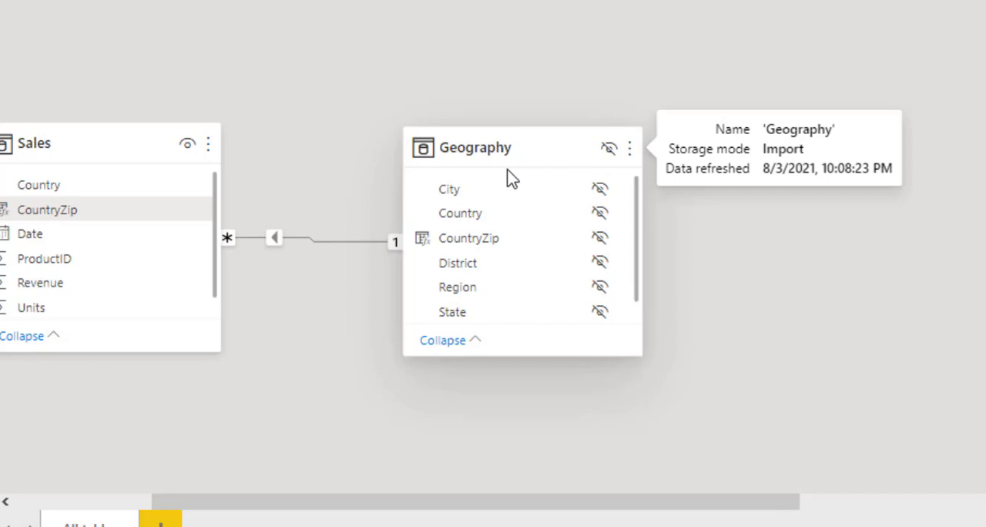
right_click(551, 142)
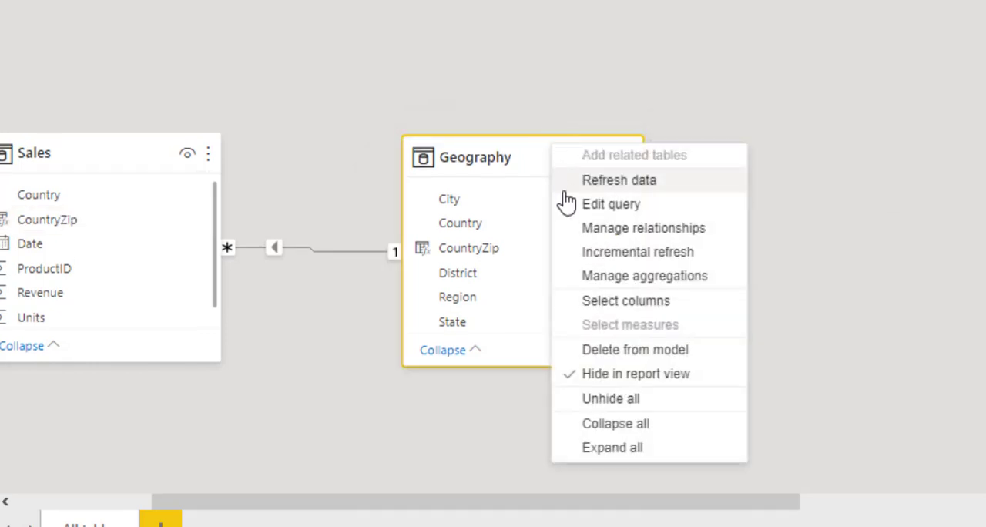
click(628, 382)
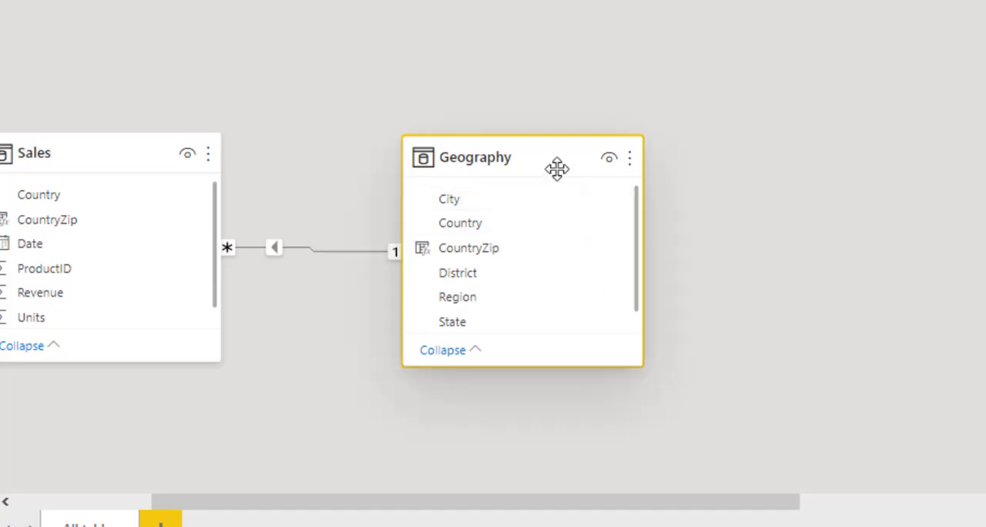
mouse_move(558, 167)
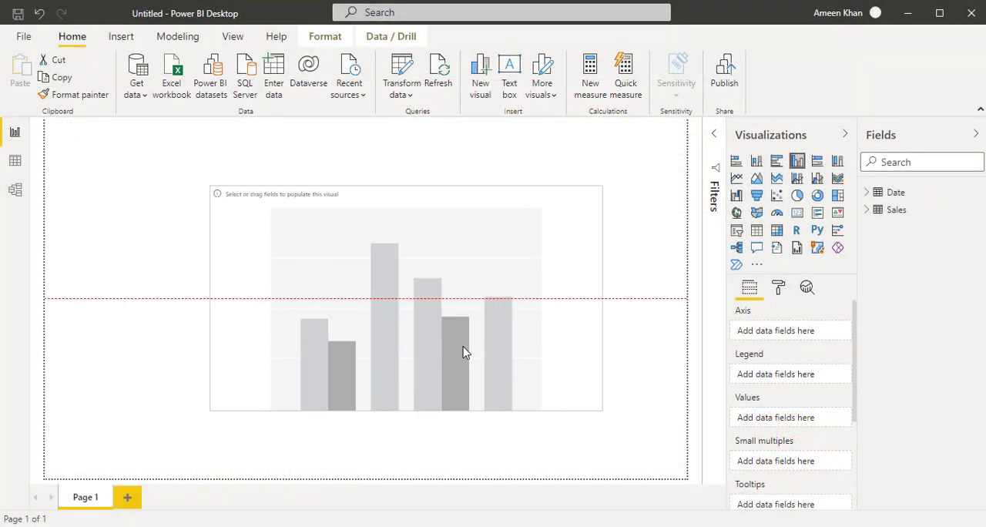
Step: Enlarge the empty column chart, plot the Sales table's Units by the Date table's MonthName, and show it in focus mode
drag(463, 347, 454, 347)
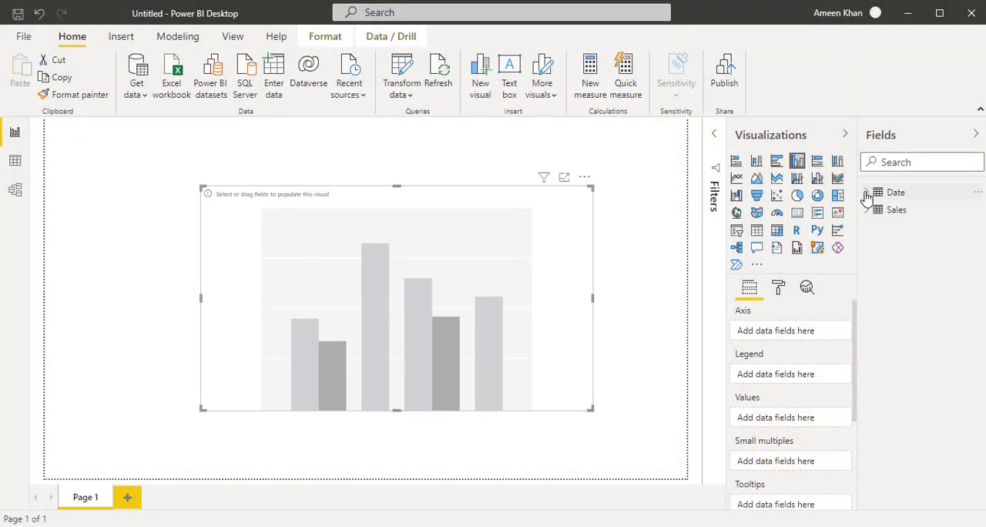
click(867, 192)
drag(948, 262, 501, 274)
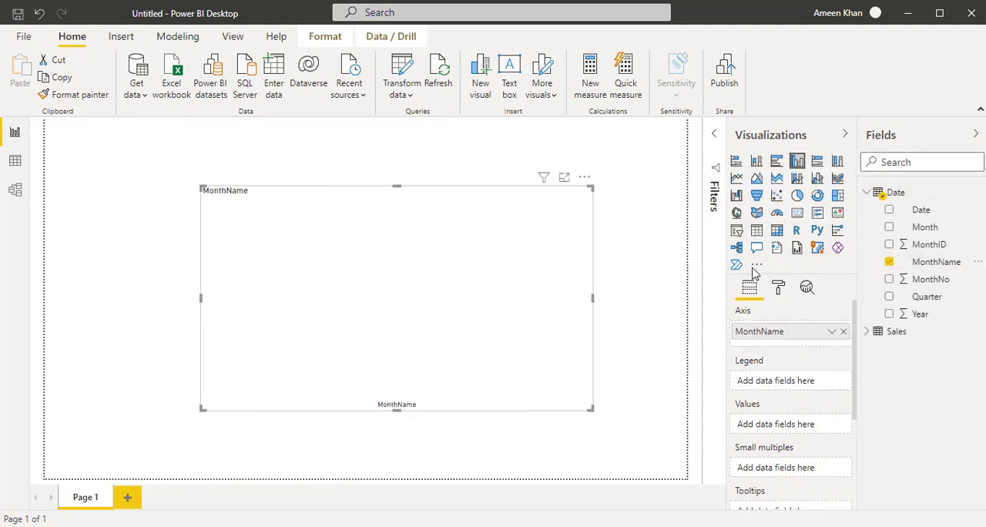
click(867, 192)
click(868, 209)
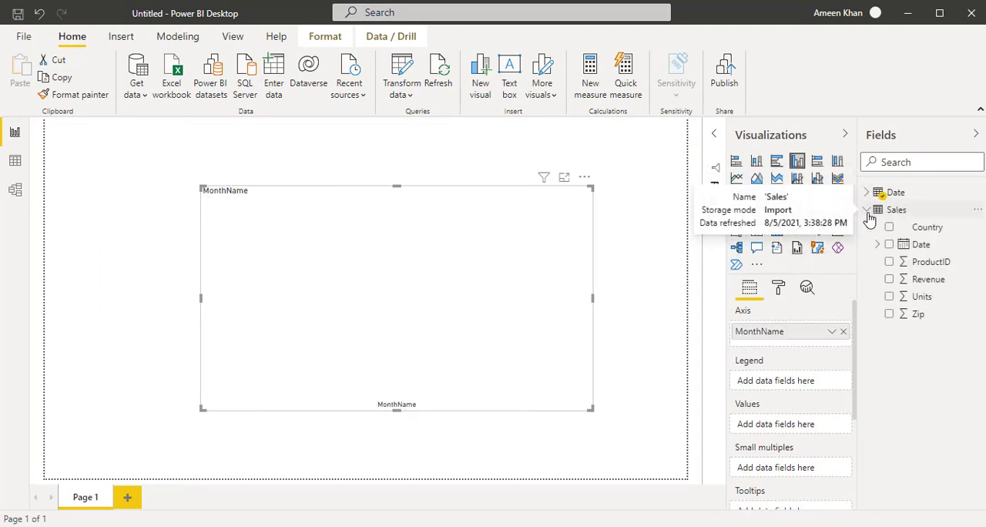
drag(922, 296, 483, 224)
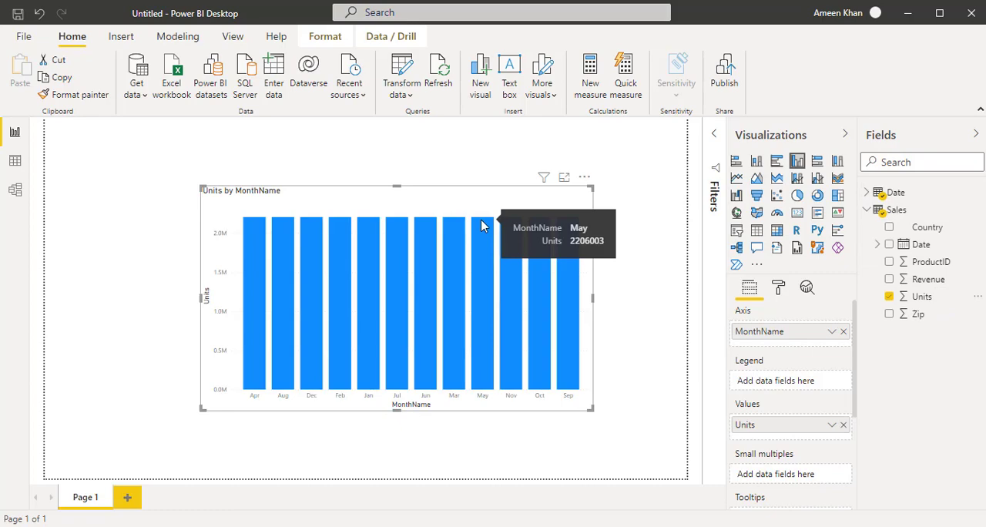
click(565, 178)
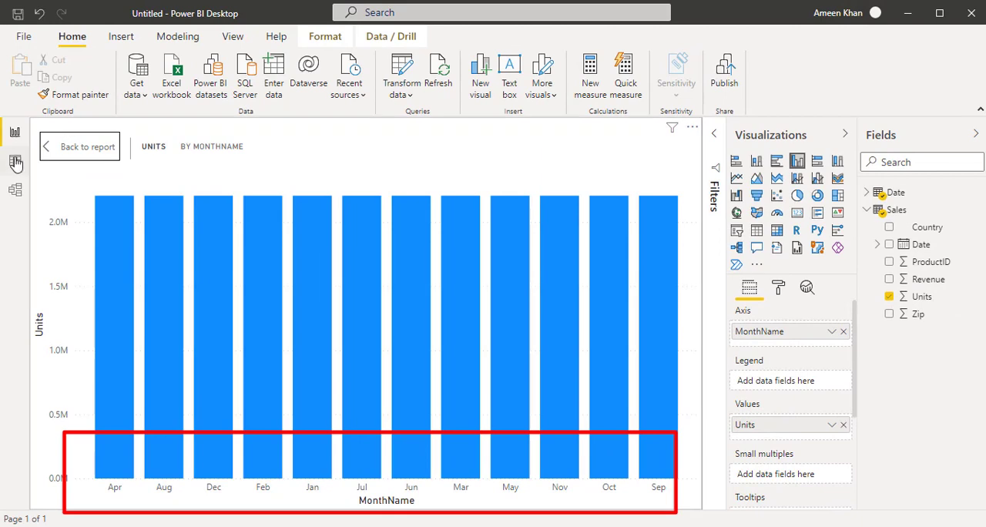
Step: Sort the Date table's MonthName column by MonthNo and return to the report
click(15, 161)
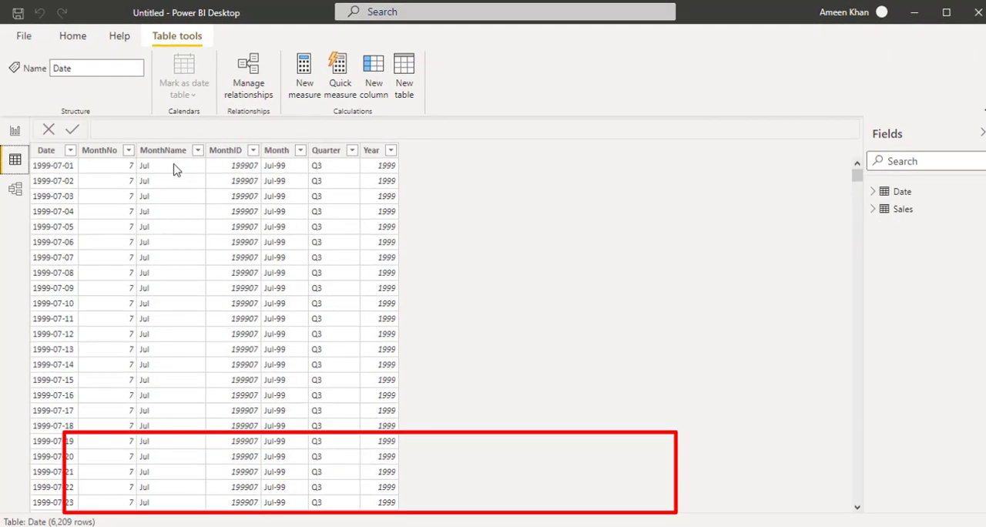
click(166, 152)
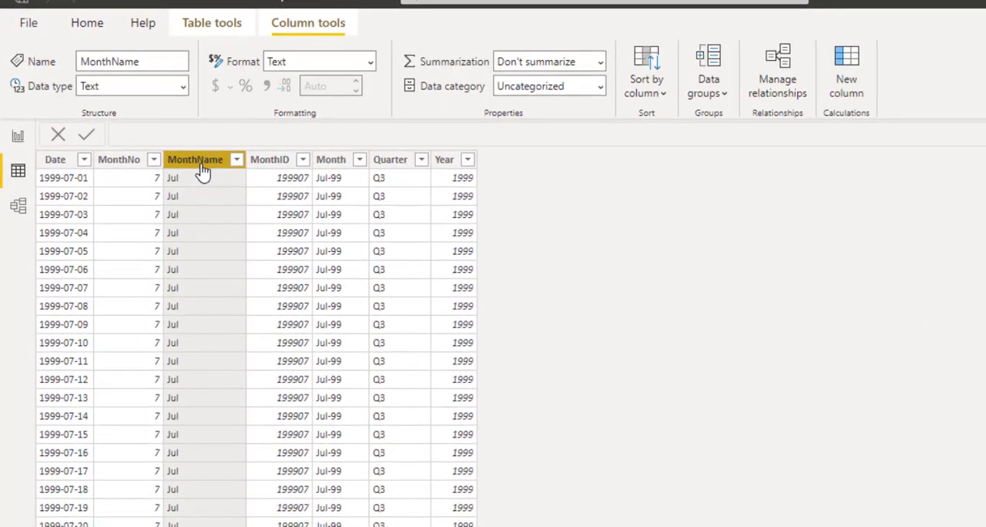
click(665, 96)
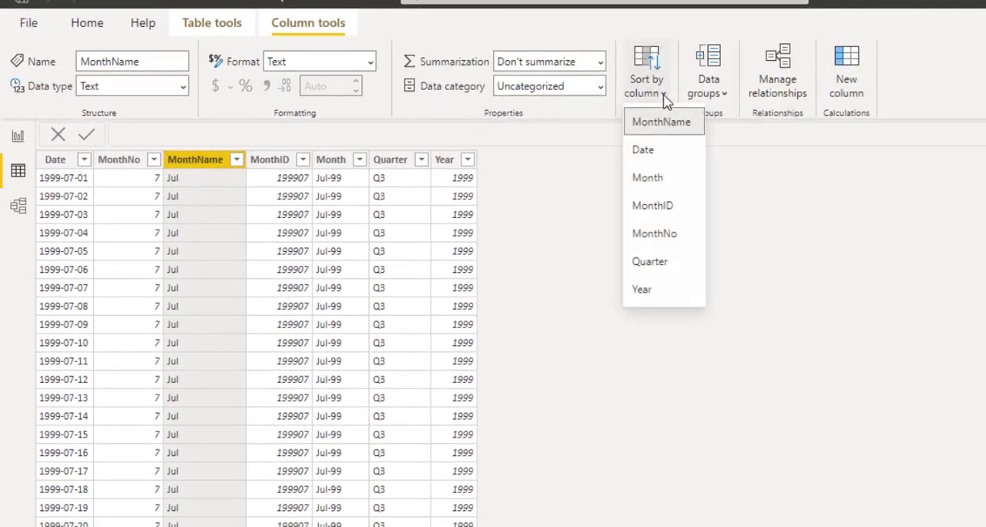
click(655, 234)
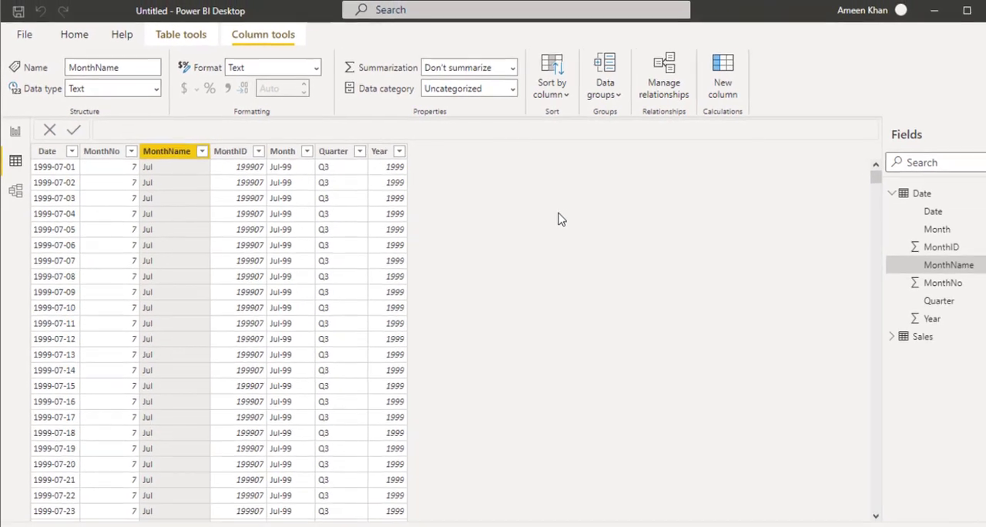
click(22, 134)
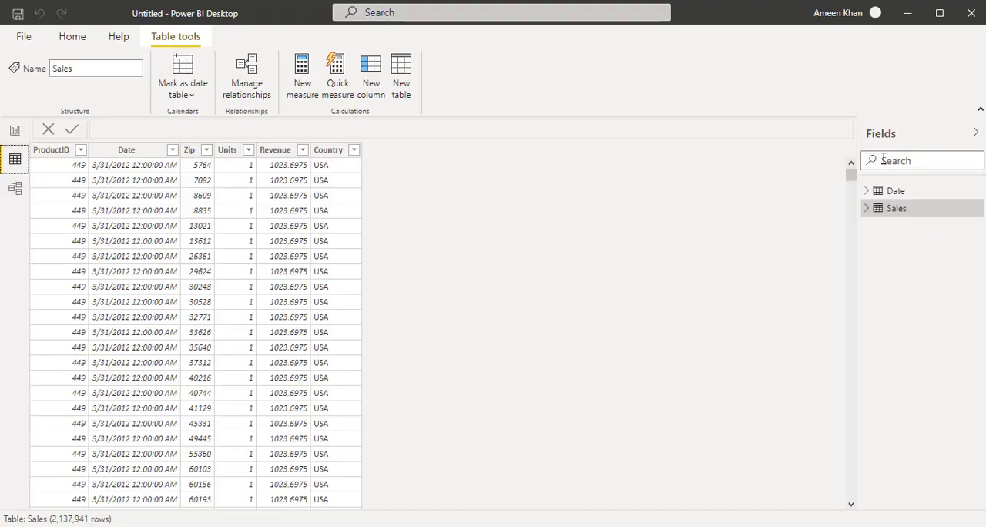
Step: Show the Date table's data and examine the format and decimal-place options for its MonthName column
click(896, 191)
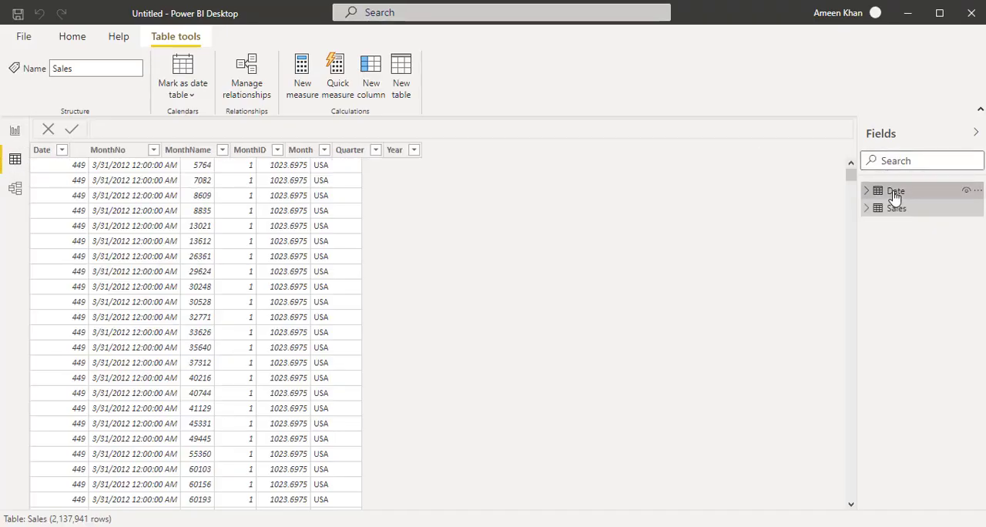
click(222, 127)
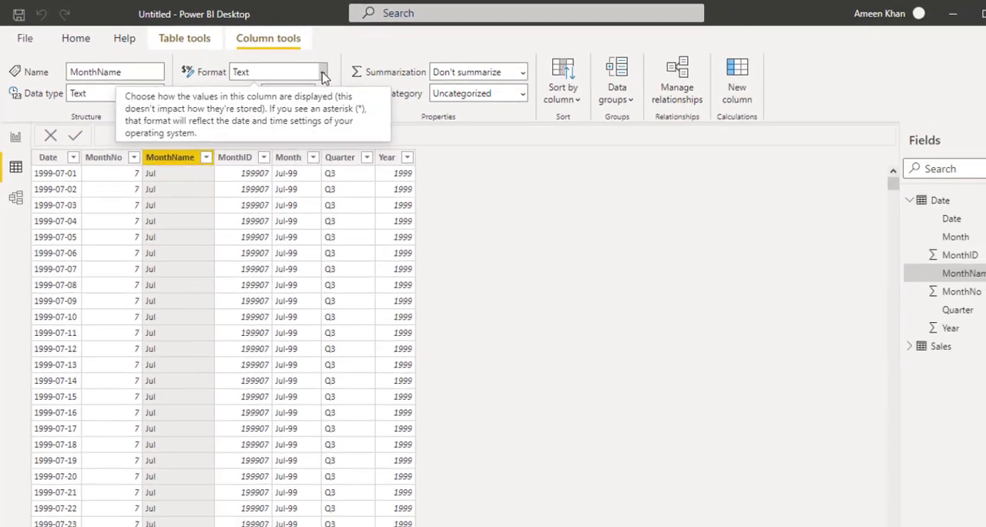
click(428, 105)
click(236, 91)
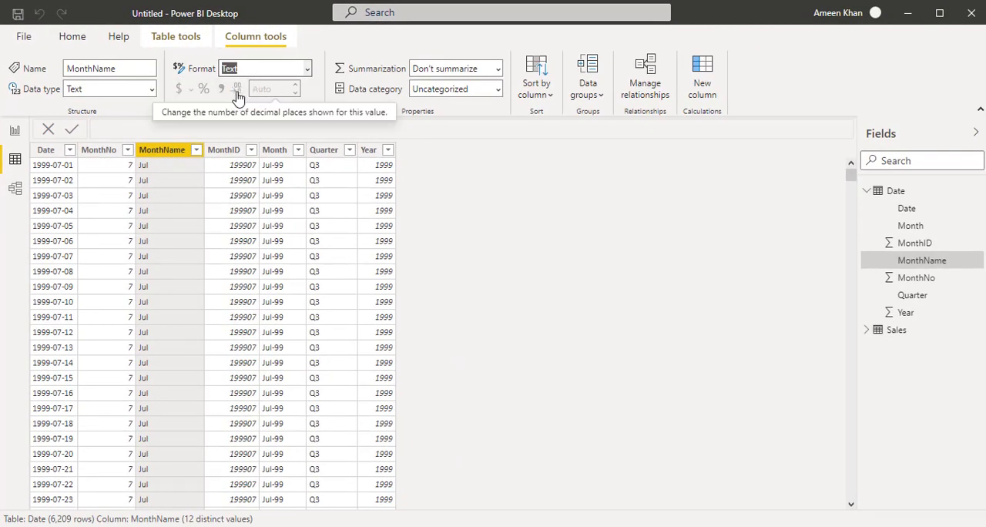